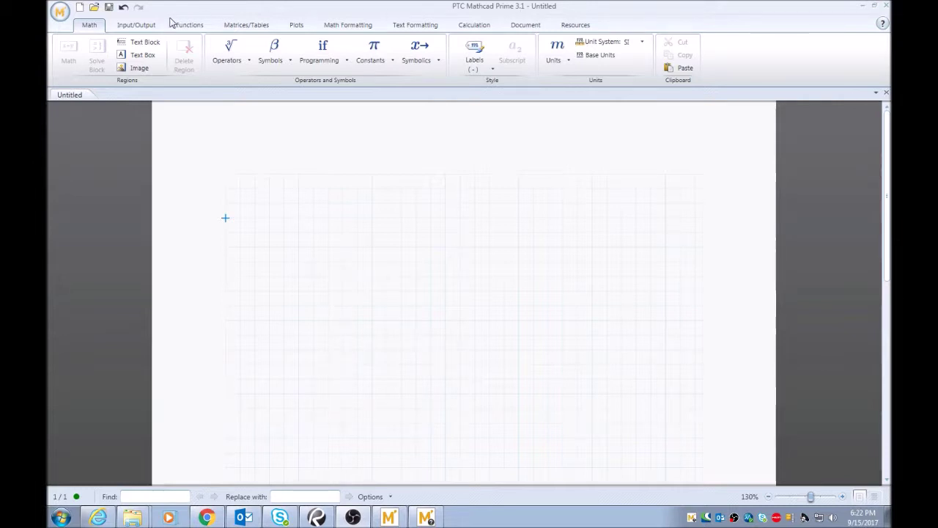
Start a new blank worksheet and insert a widened text region for the heading.
click(79, 7)
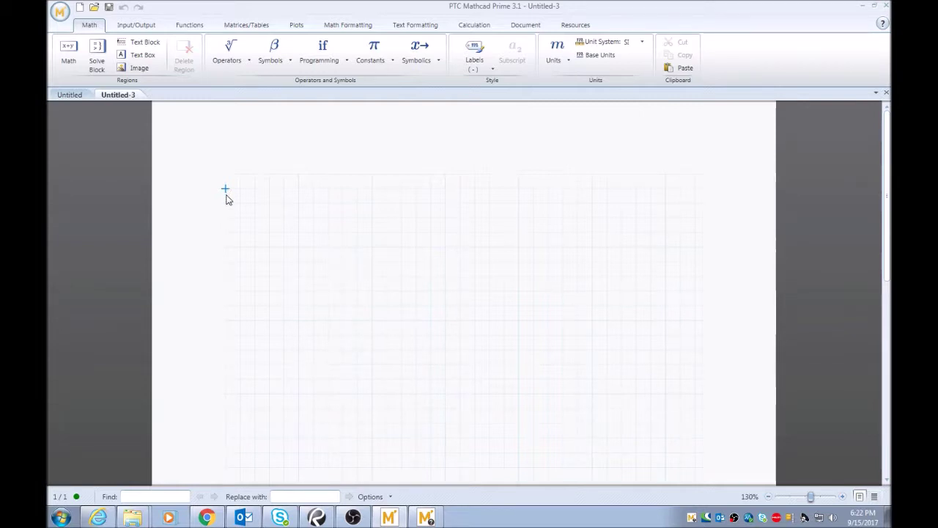
click(144, 62)
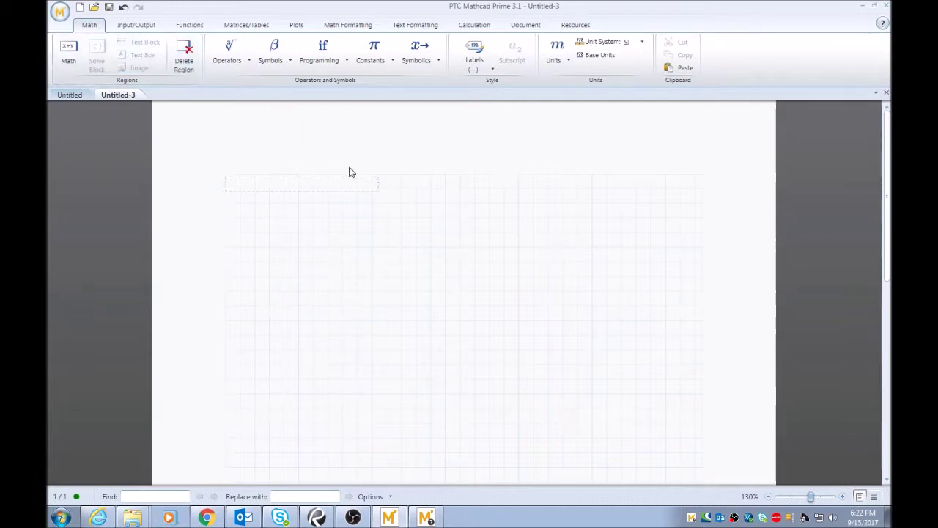
drag(376, 184, 425, 184)
Type the heading 'Defining and Evaluating Global Variables:' and widen it to fit on one line.
text(Definiing)
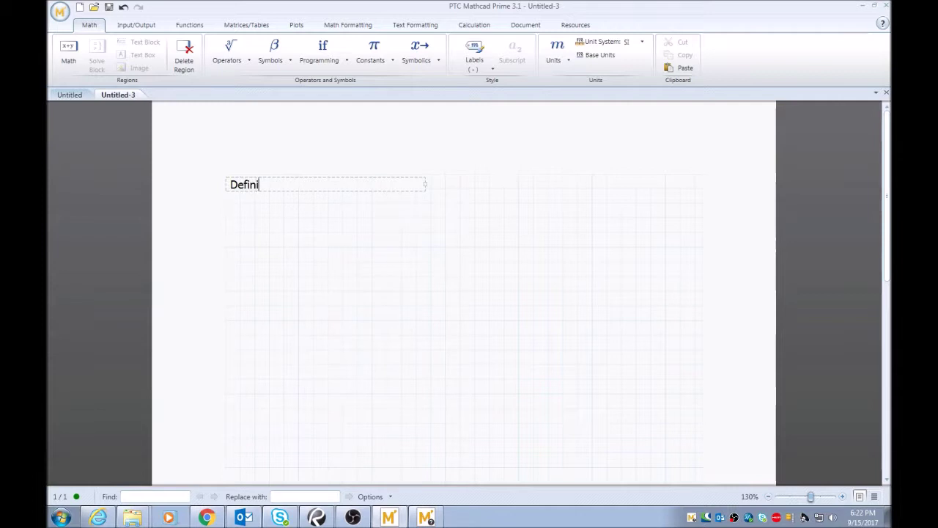
key(BackSpace)
key(BackSpace)
key(BackSpace)
key(BackSpace)
text(ng and Evaluating)
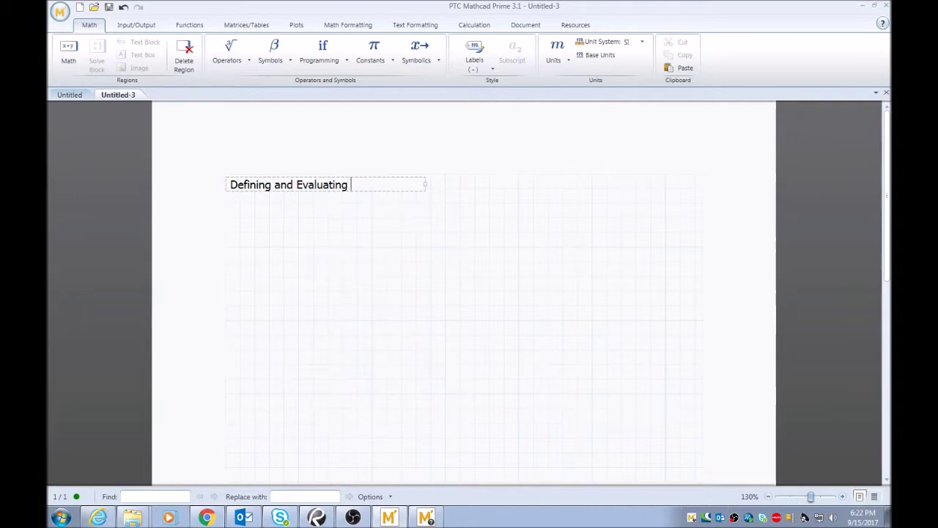
text( Global Variables:)
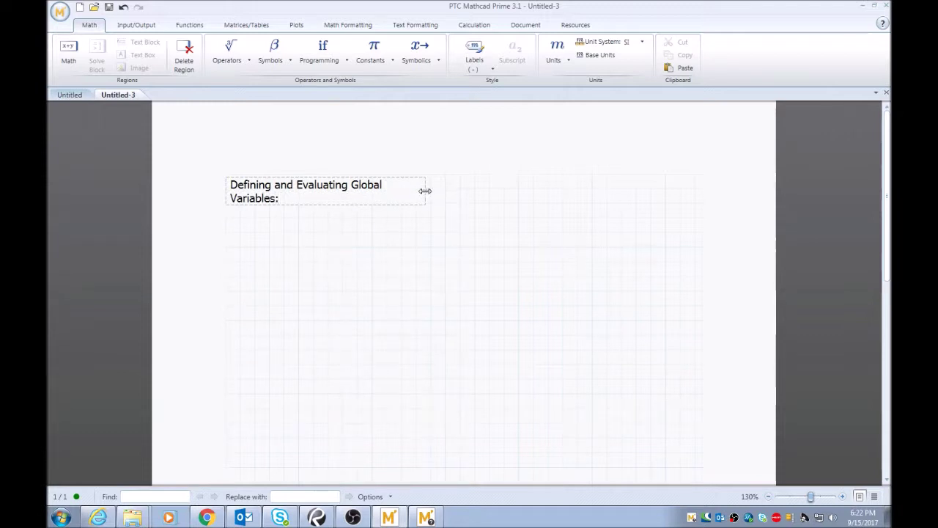
drag(425, 191, 450, 190)
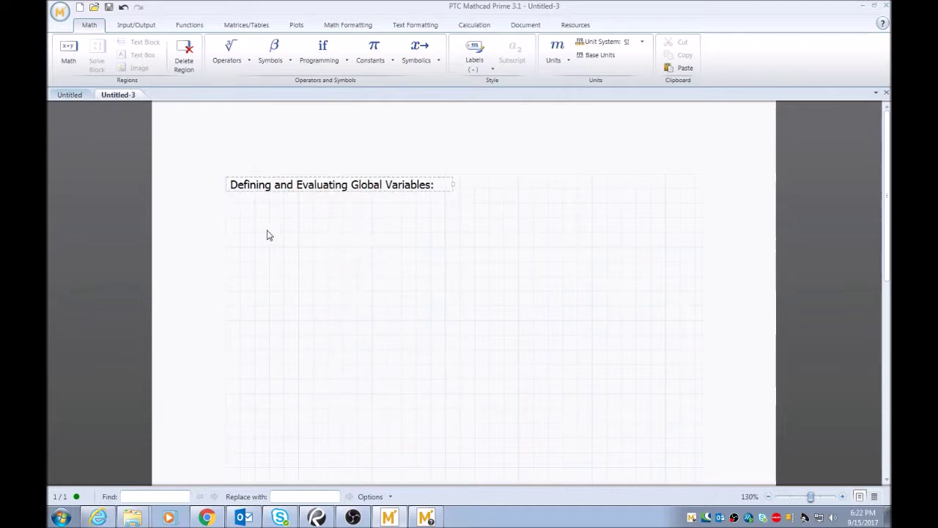
click(227, 220)
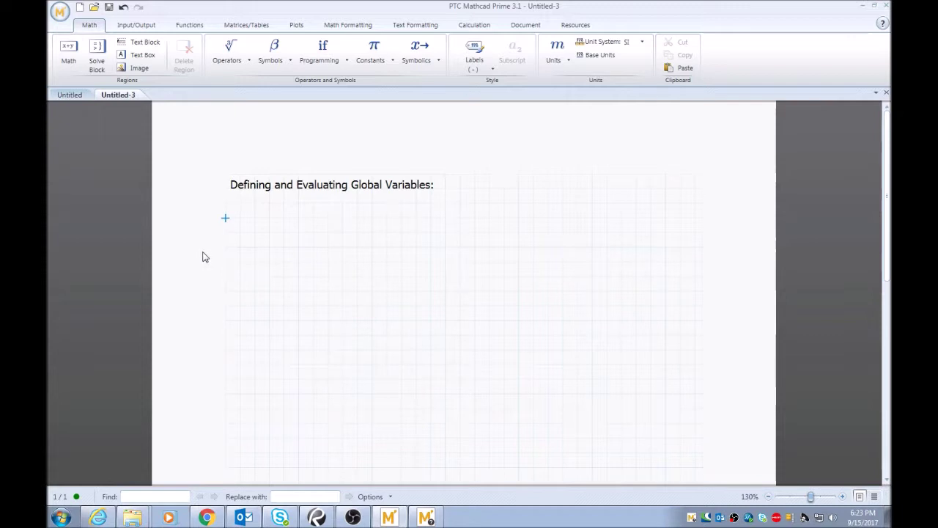
Define x := 6 below the heading, with the insertion point placed just beneath it.
text(x)
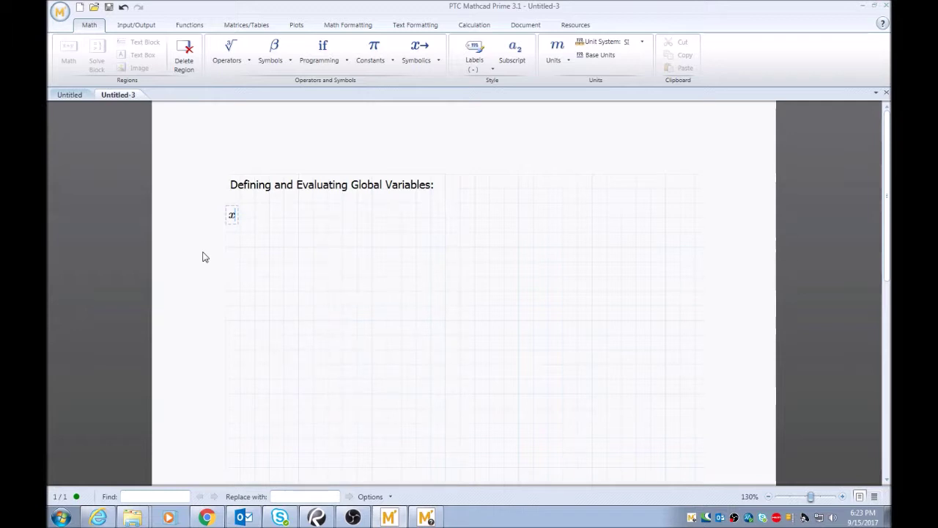
text(:=)
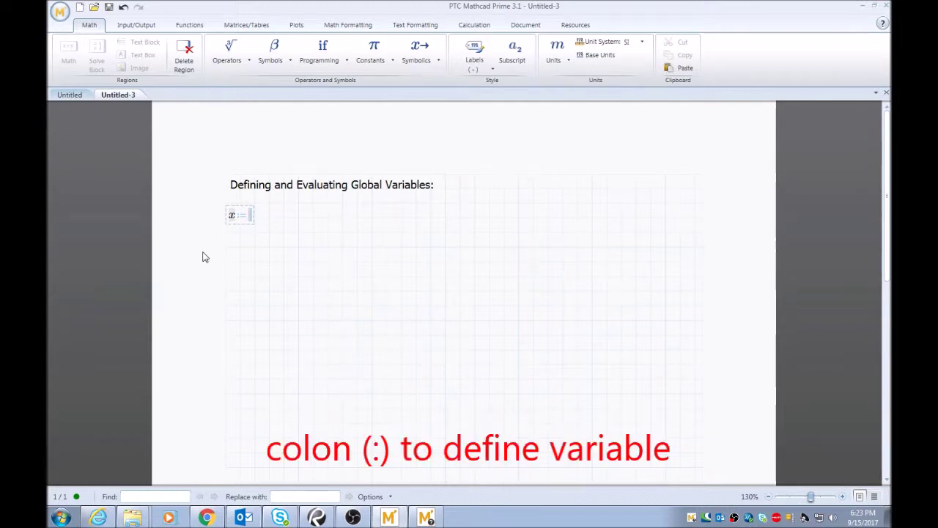
text(6)
key(Return)
key(Up)
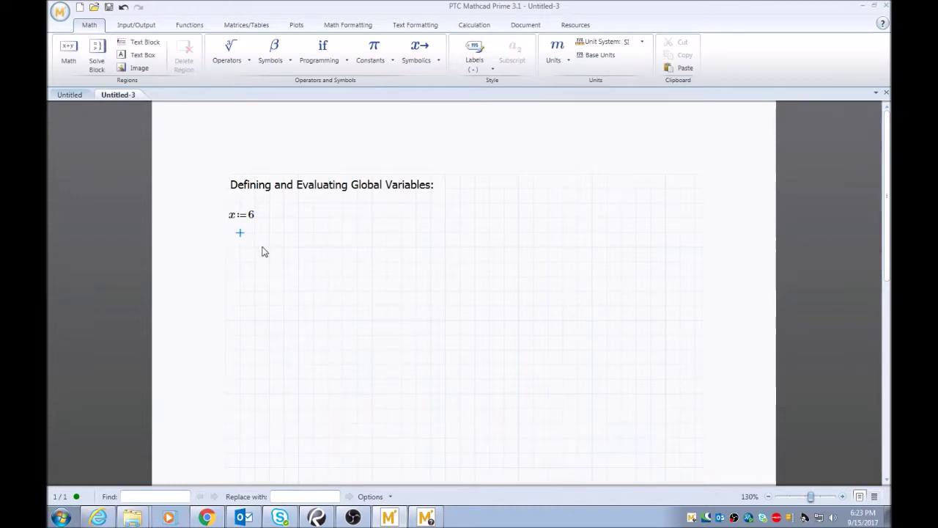
click(270, 233)
click(343, 247)
click(226, 249)
click(228, 237)
Define y := 2 and evaluate x + y, which shows 8.
text(y:=)
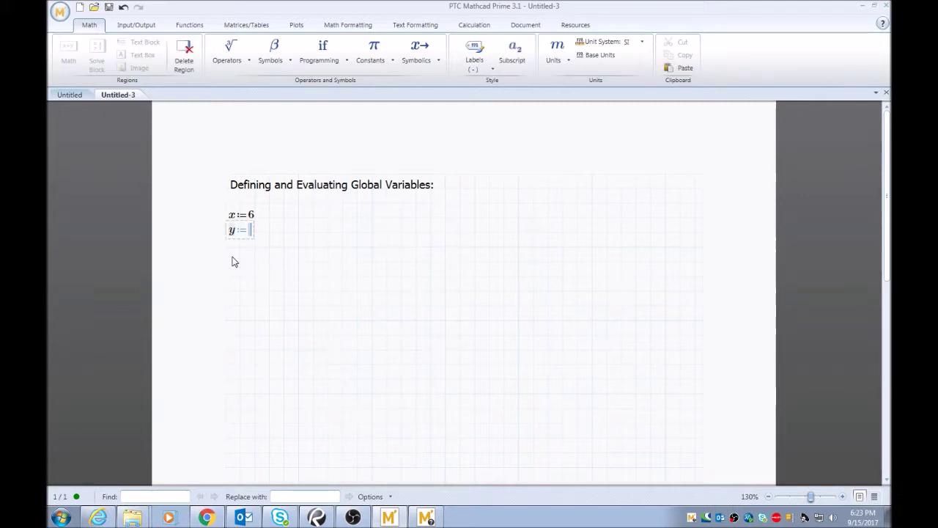
text(2)
click(234, 261)
click(229, 248)
text(x+y=8)
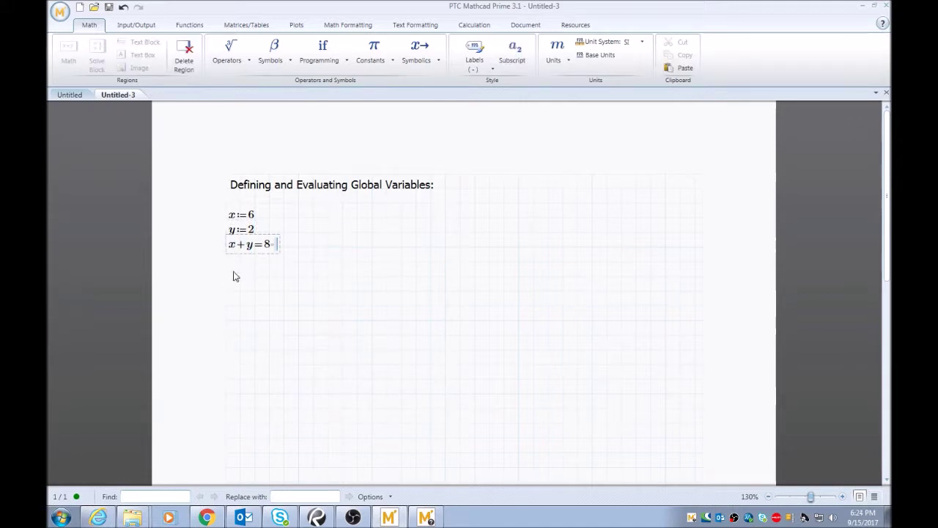
click(232, 258)
drag(232, 258, 229, 268)
click(229, 268)
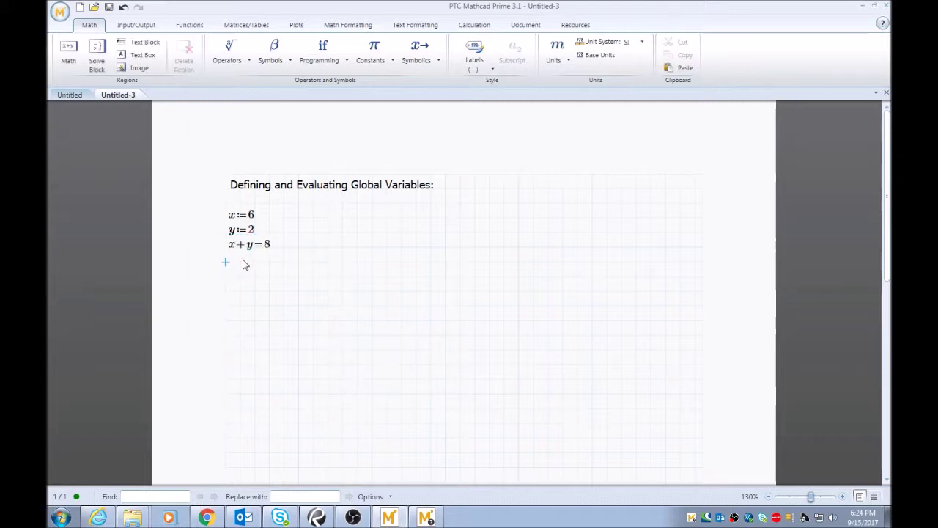
Redefine x := 4 below x + y = 8 and evaluate x + y again, giving 6.
text(x:=)
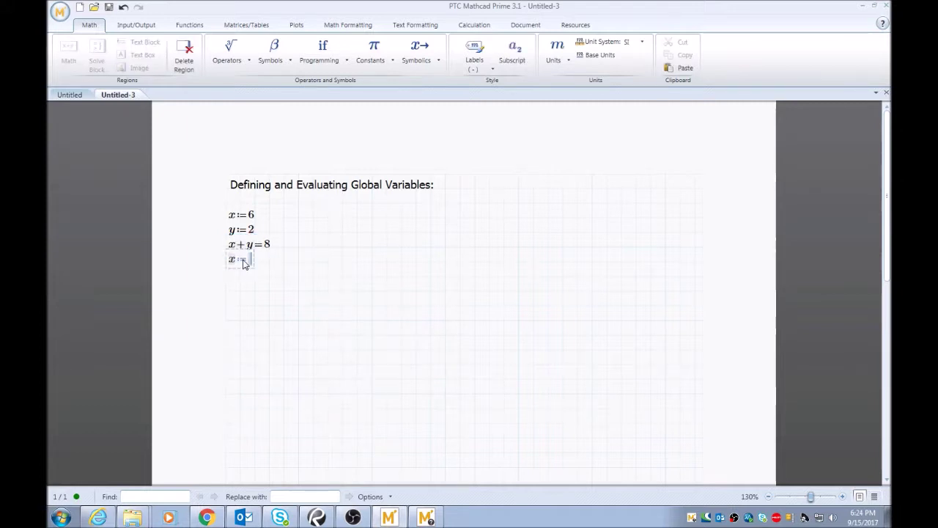
text(4)
click(239, 276)
click(230, 277)
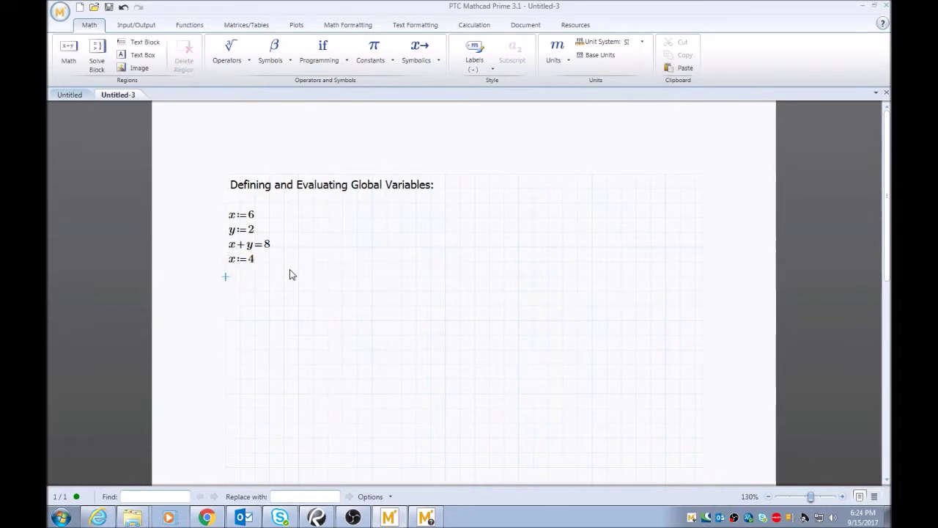
text(x+y)
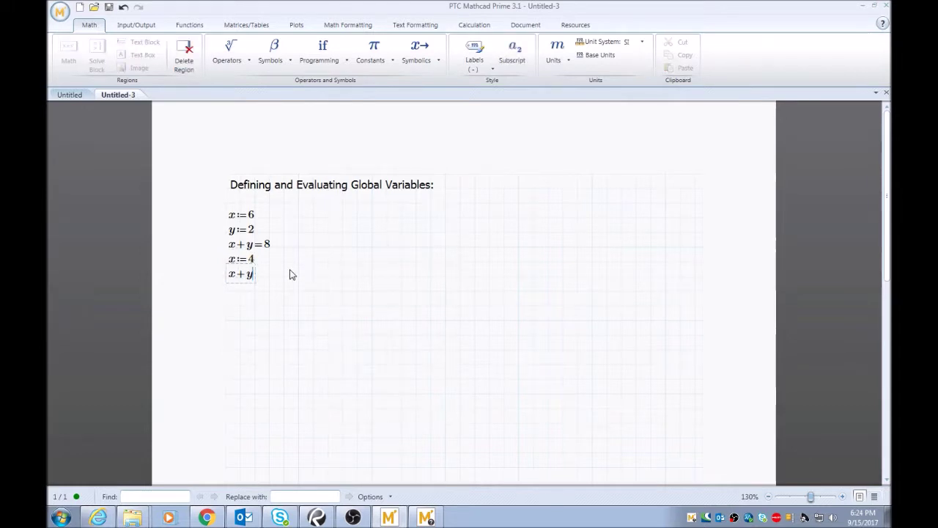
text(=6)
click(265, 304)
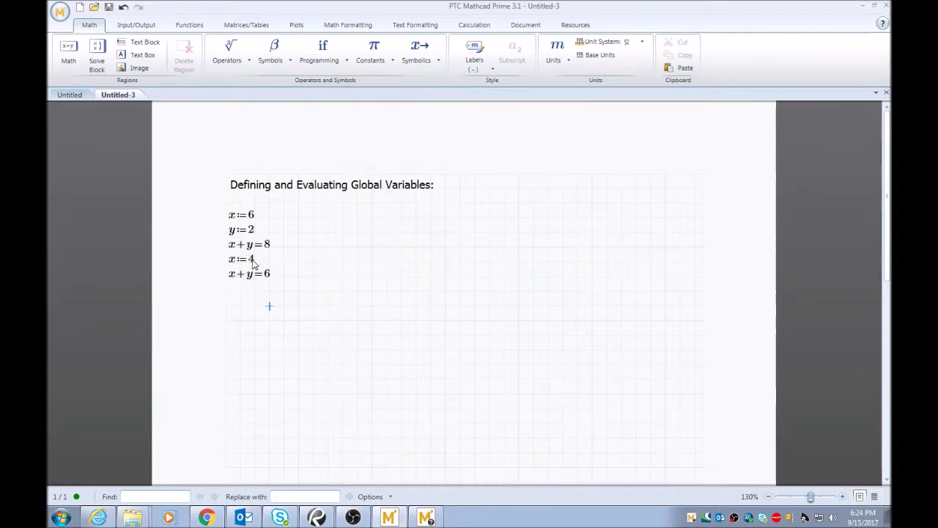
Select the x + y = 8 and x + y = 6 results in turn to compare them.
click(274, 252)
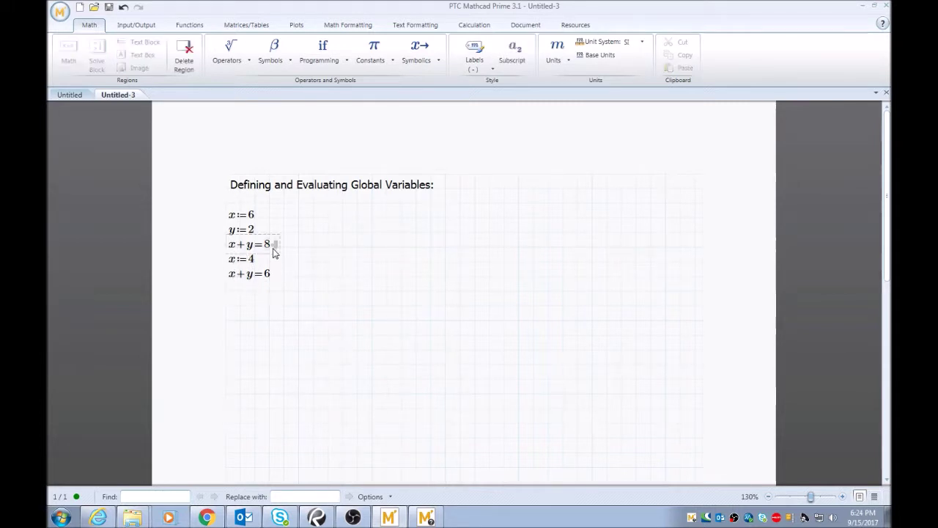
click(274, 277)
click(255, 305)
click(260, 250)
click(261, 279)
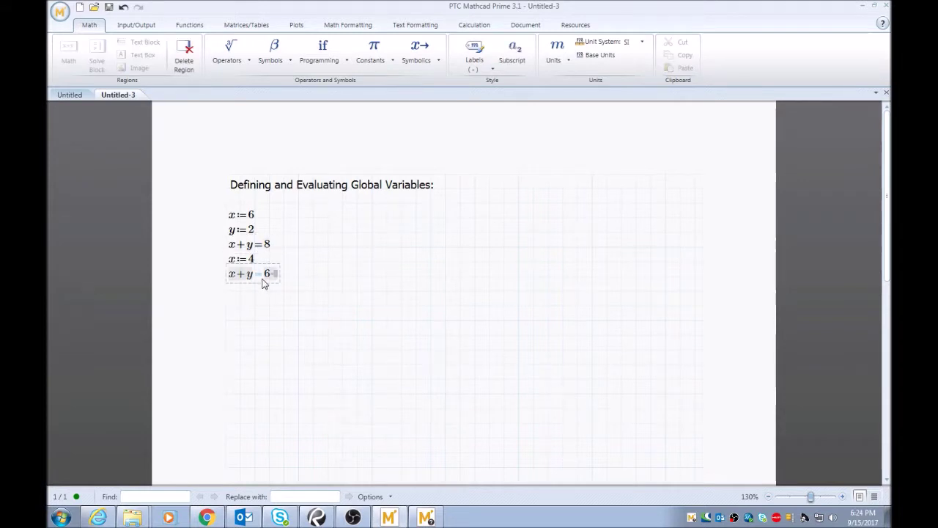
click(235, 308)
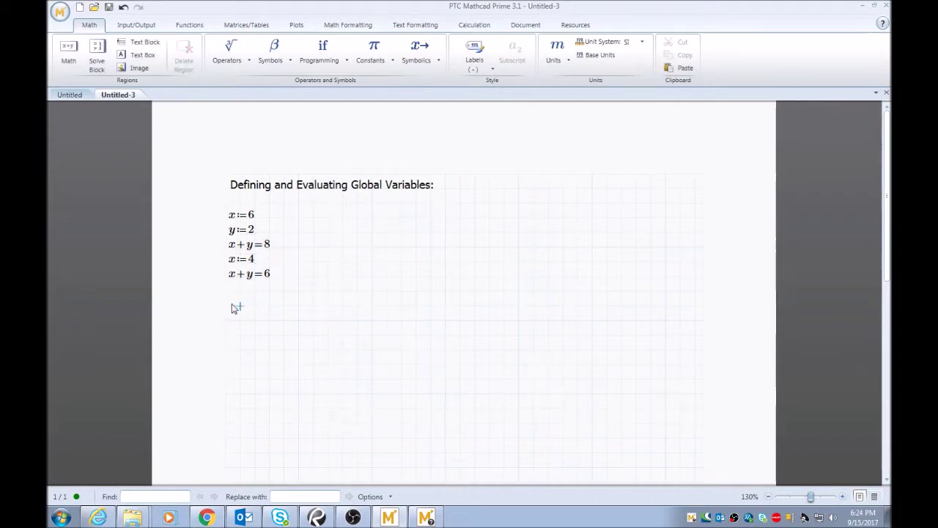
Delete the x+y=6, x:=4, x+y=8, y:=2 and x:=6 regions, bottom to top.
click(229, 294)
click(226, 307)
click(263, 262)
key(Delete)
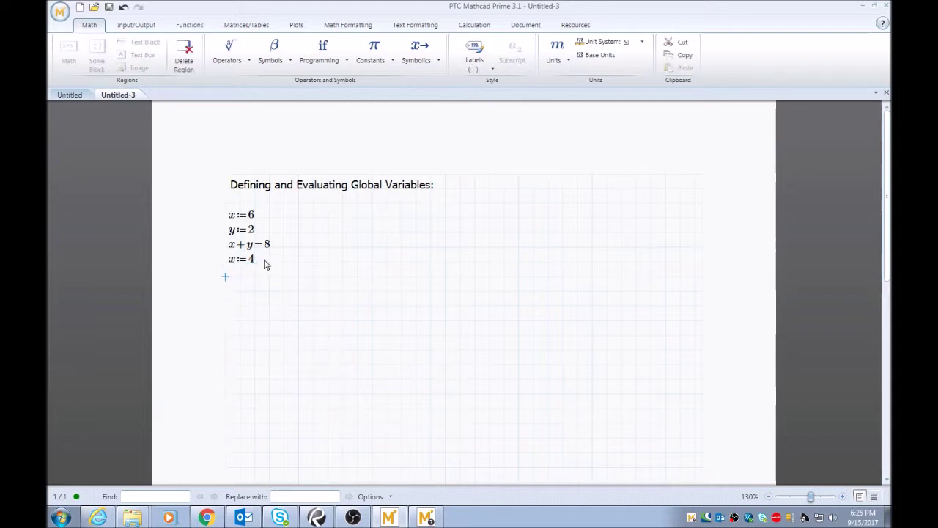
click(262, 260)
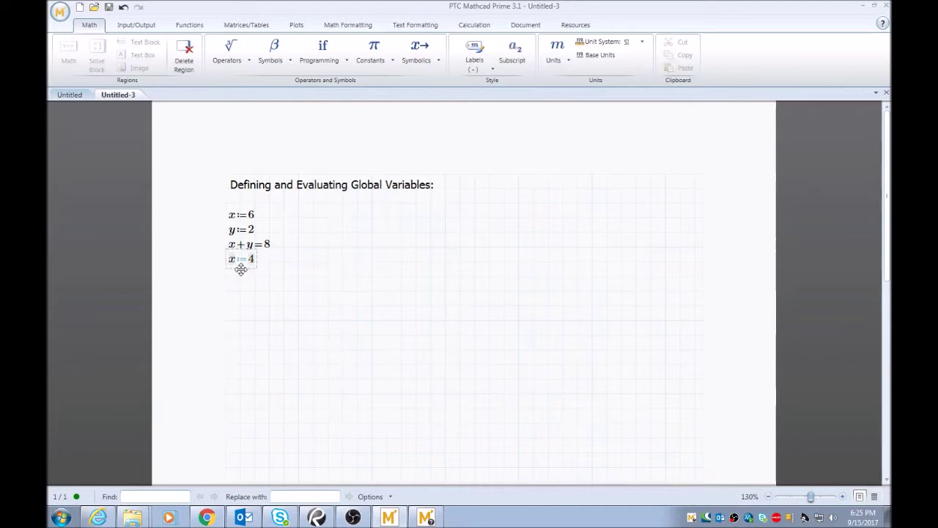
key(Delete)
click(257, 245)
key(Delete)
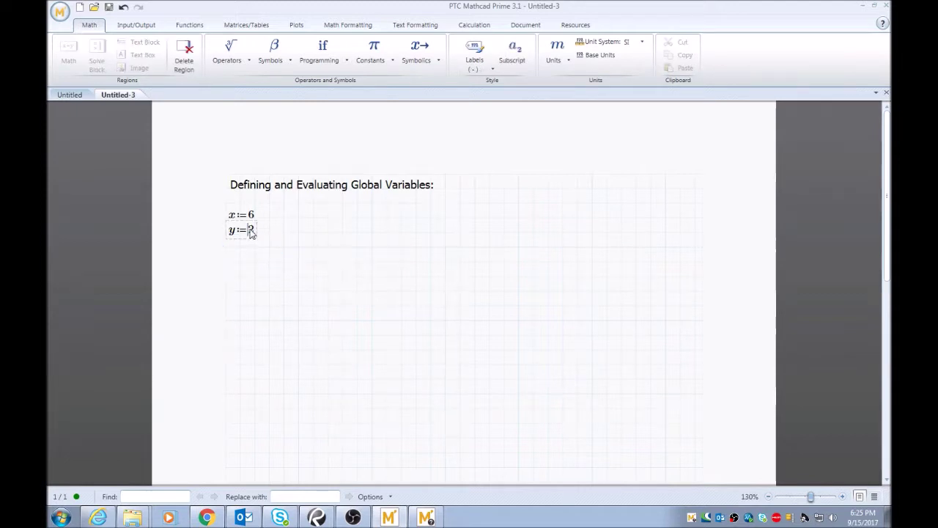
click(246, 229)
key(Delete)
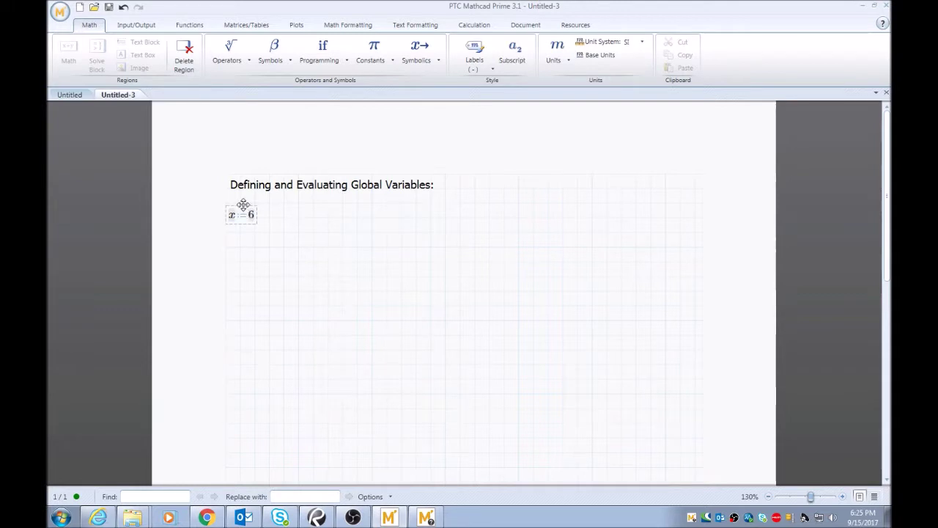
click(236, 215)
key(Delete)
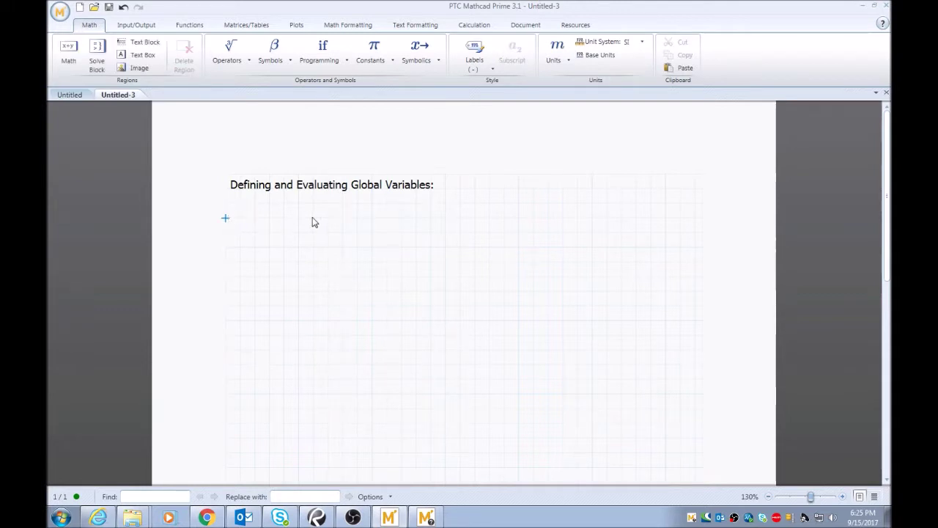
Type x in a new math region under the heading and find the global definition operator.
text(x)
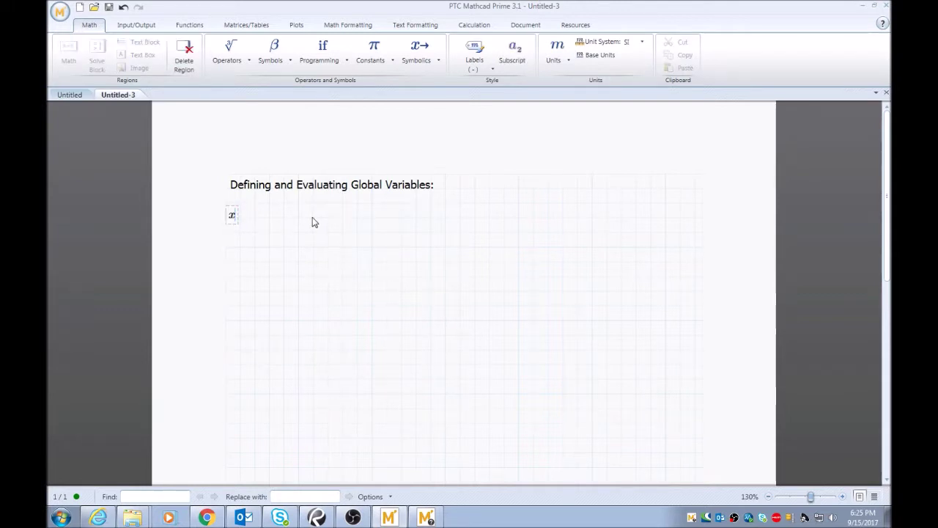
click(245, 62)
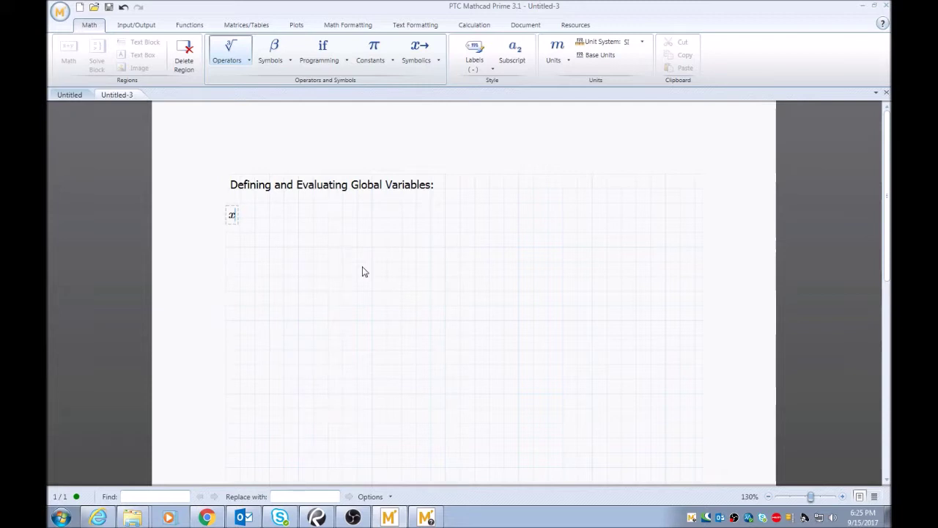
key(ctrl+shift+asciitilde)
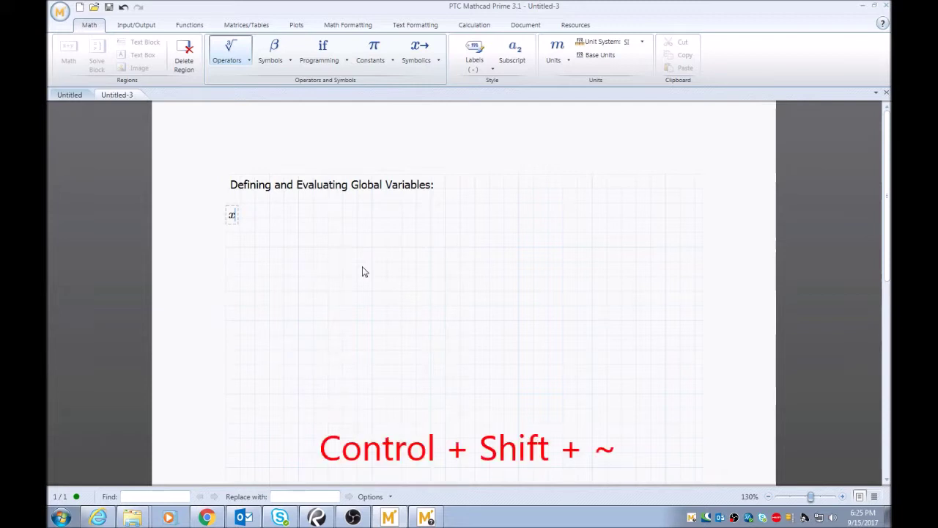
Define x ≡ 3 as a global definition, then define y := 7.
key(ctrl+shift+asciitilde)
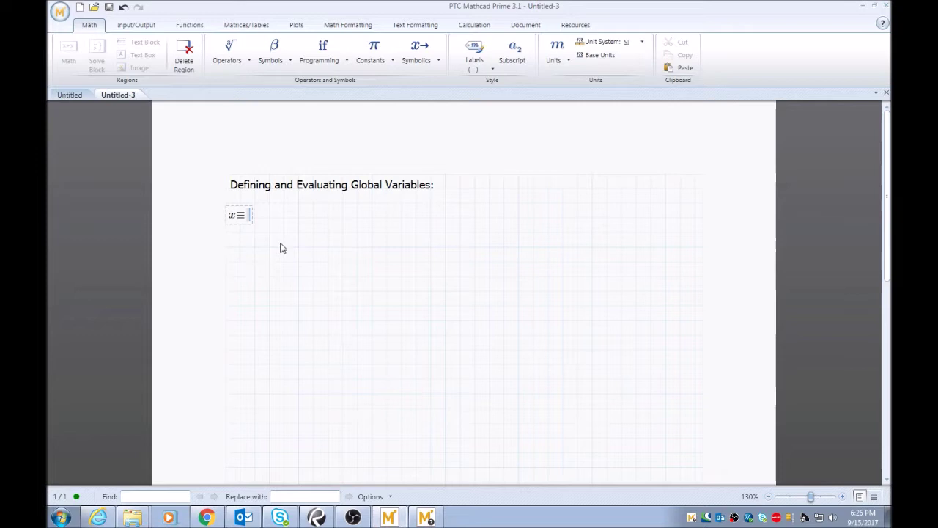
text(3)
key(Return)
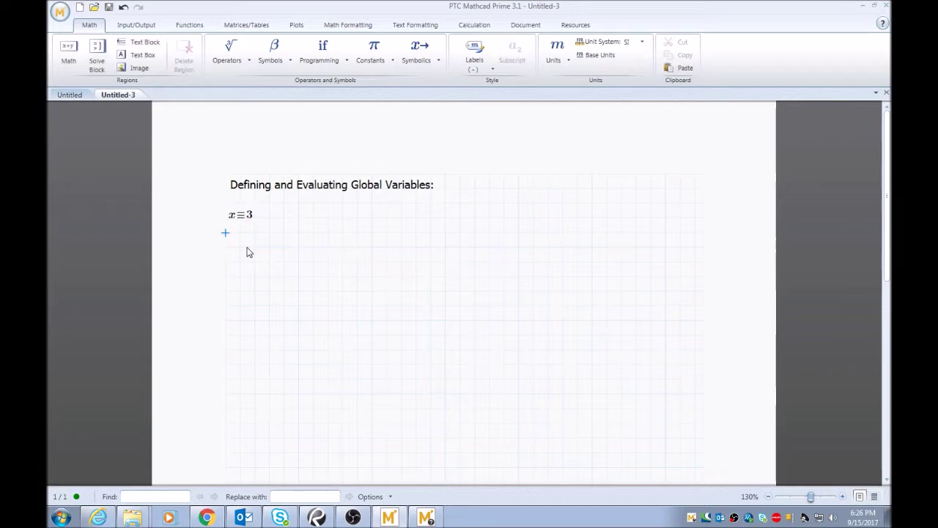
text(y:=)
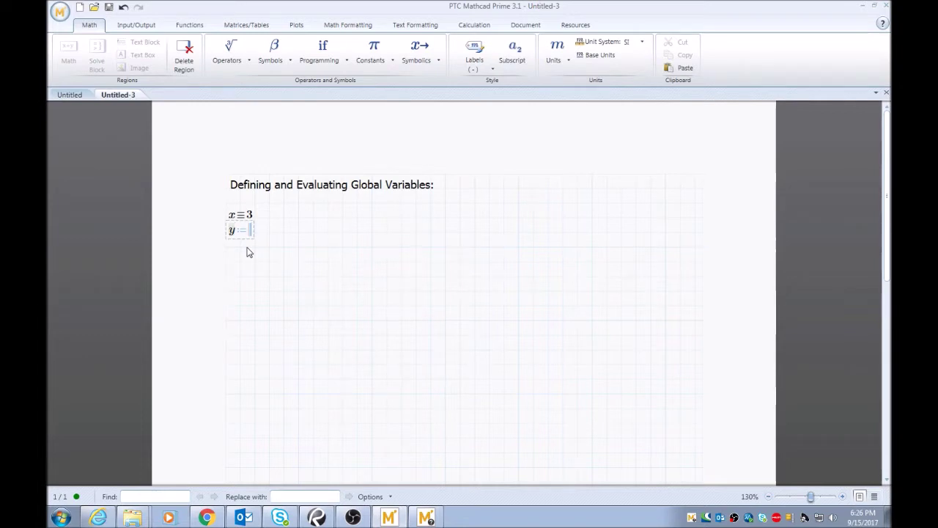
text(7)
key(Return)
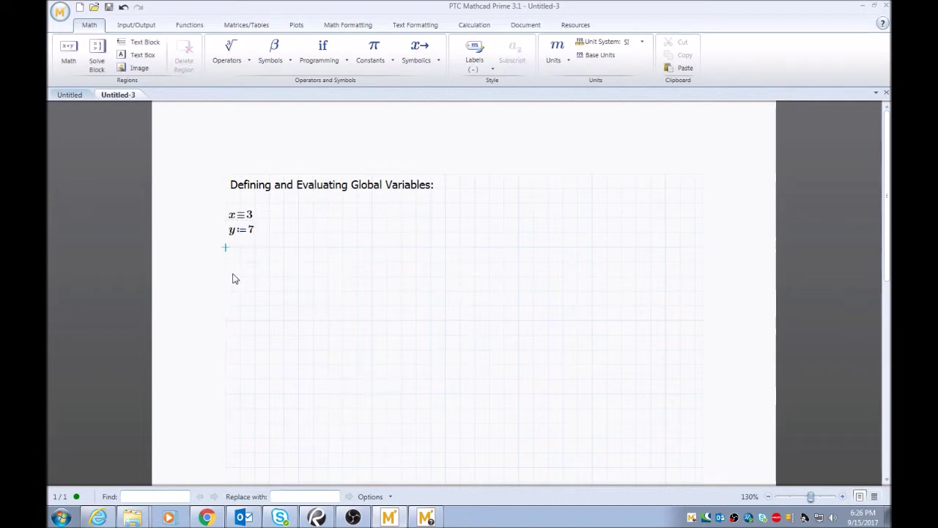
Evaluate x + y = 10 and enter x := 5 below it.
text(x+)
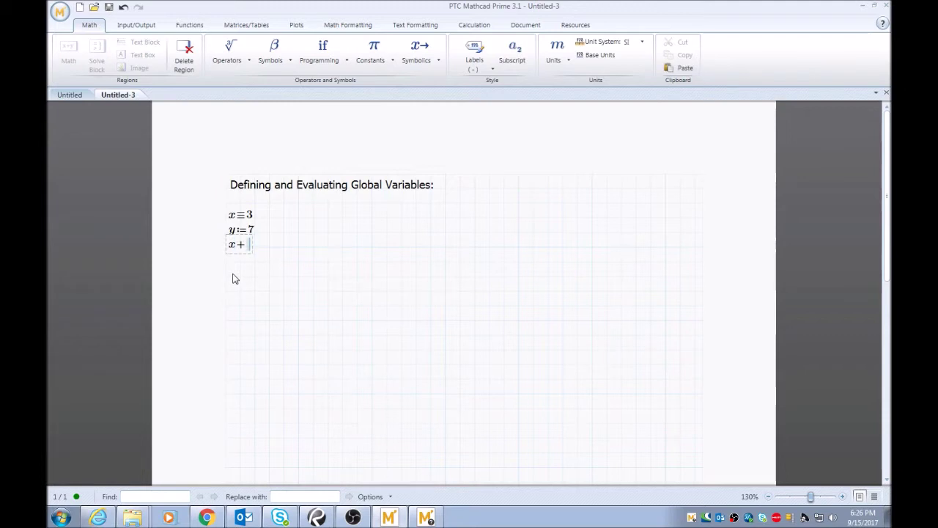
text(y=10)
key(Return)
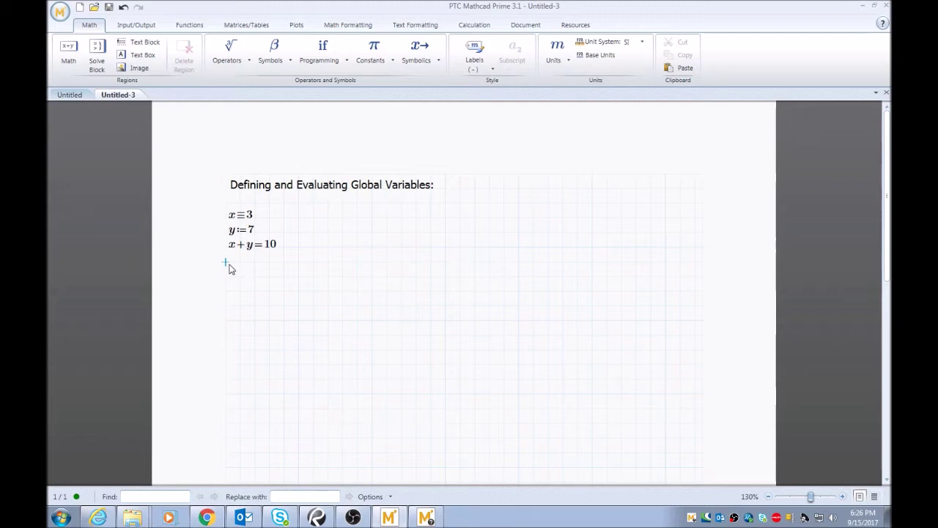
text(x:=5)
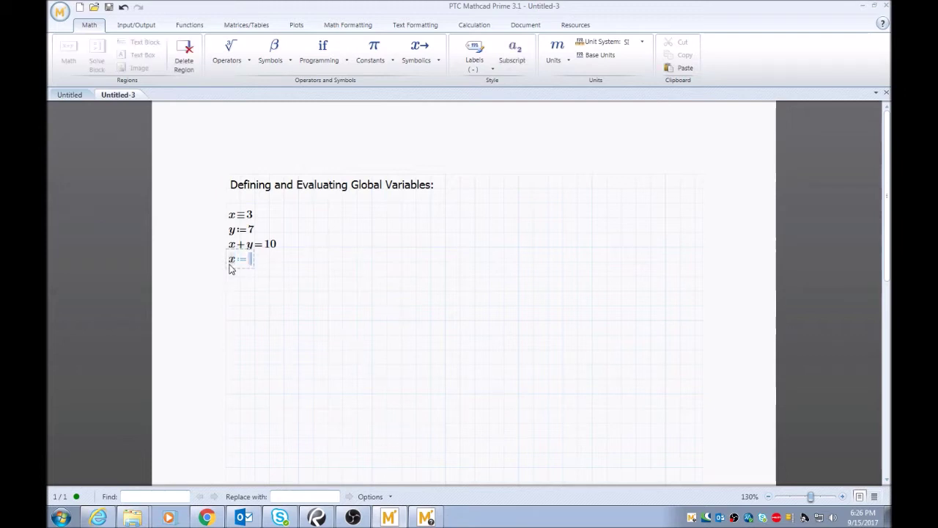
click(236, 313)
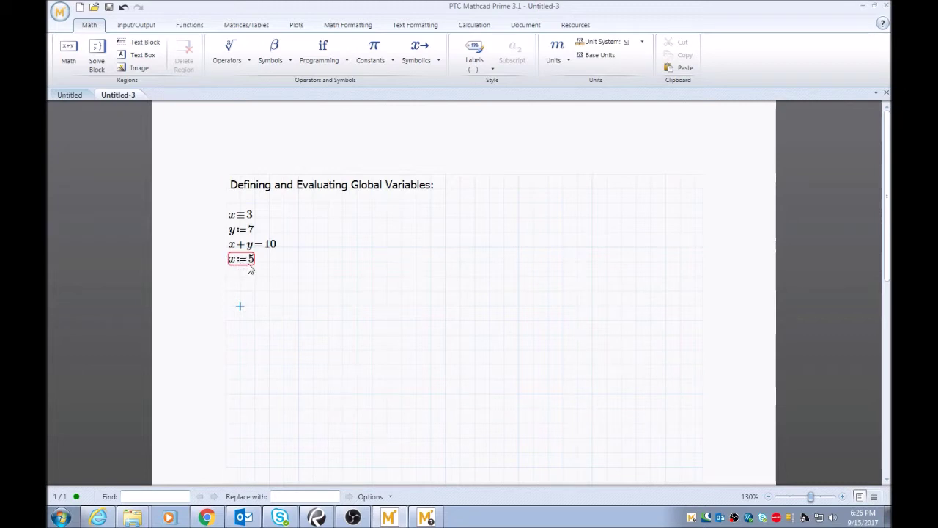
Read the error on x := 5, then replace its x with z to make z := 5.
click(233, 261)
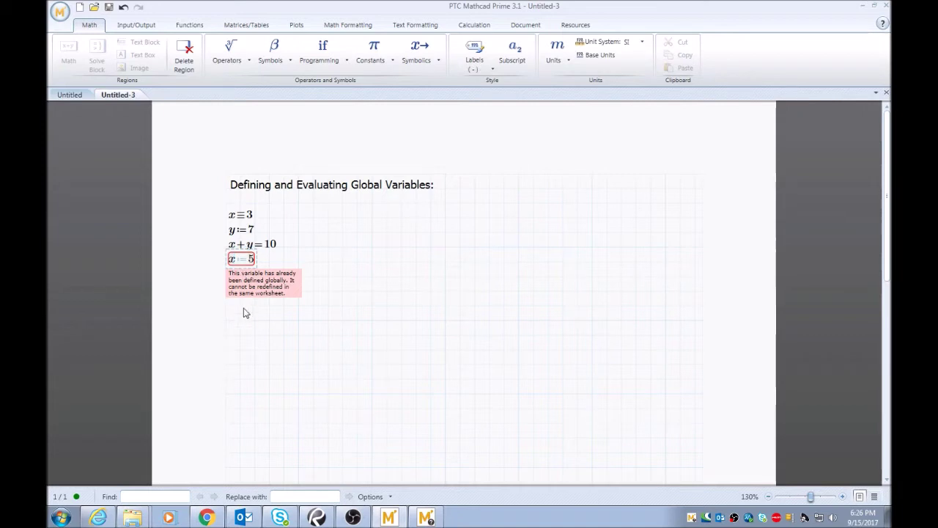
click(242, 258)
key(ctrl+x)
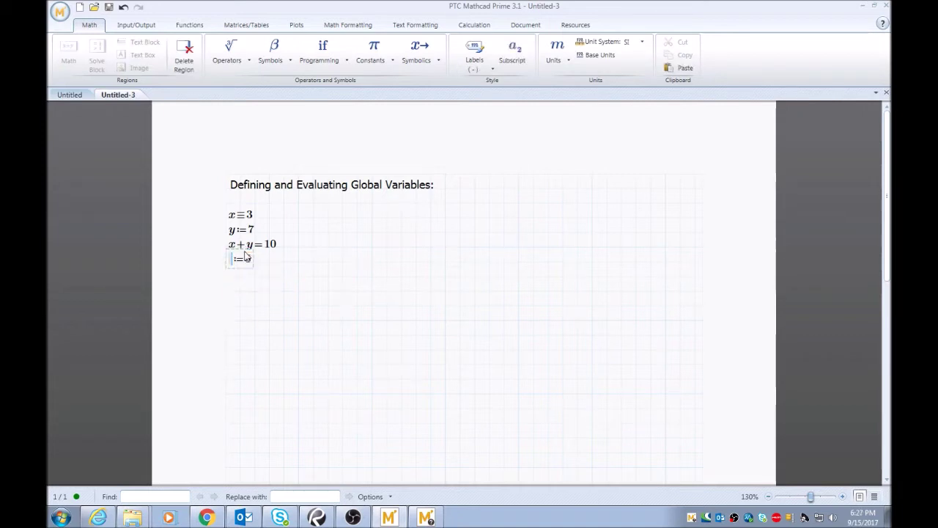
text(z)
click(254, 305)
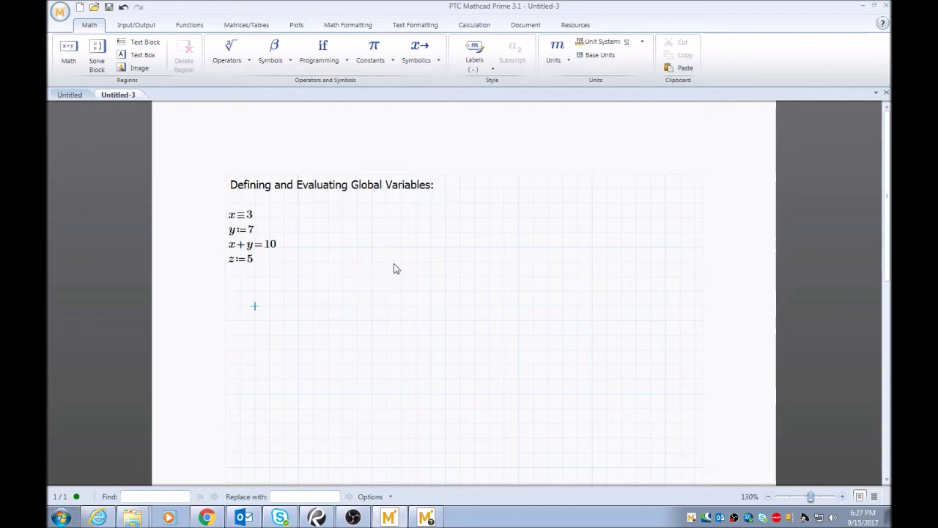
Place the insertion point on blank worksheet below the finished z := 5 definition.
click(239, 292)
click(255, 292)
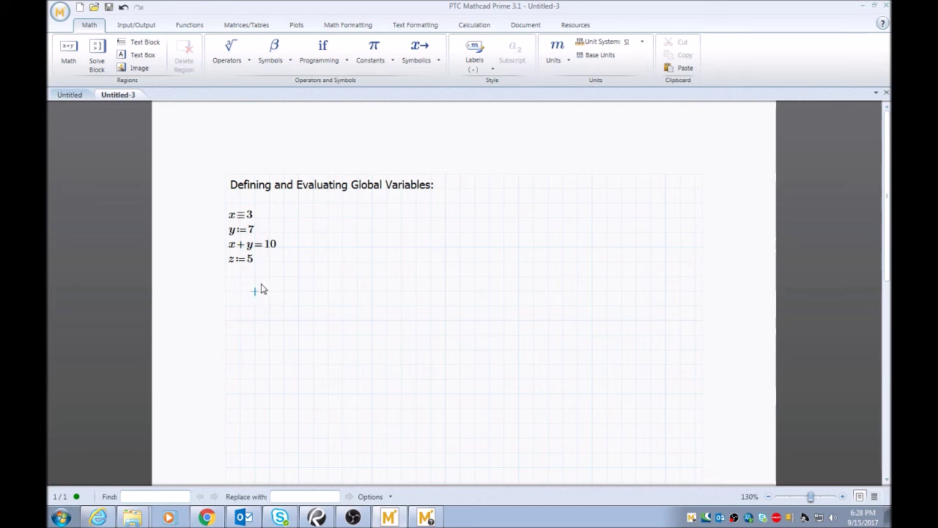